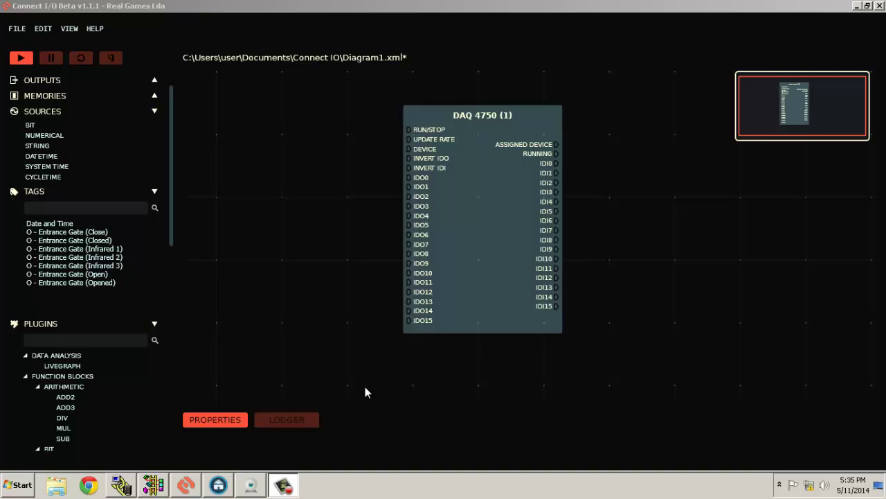
Step: Glance at the Home I/O house scene, then bring the RSLogix 500 LAD 2 ladder forward
{"action": "left_click", "coordinate": [219, 485]}
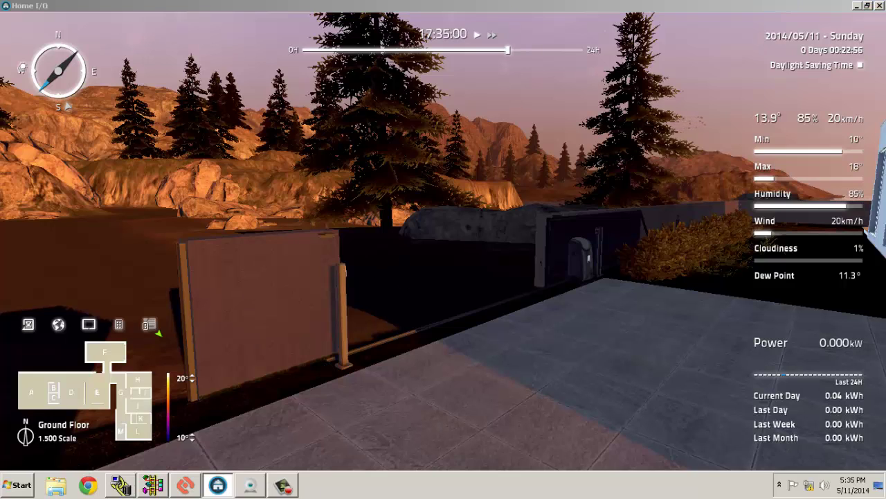
{"action": "left_click", "coordinate": [153, 485]}
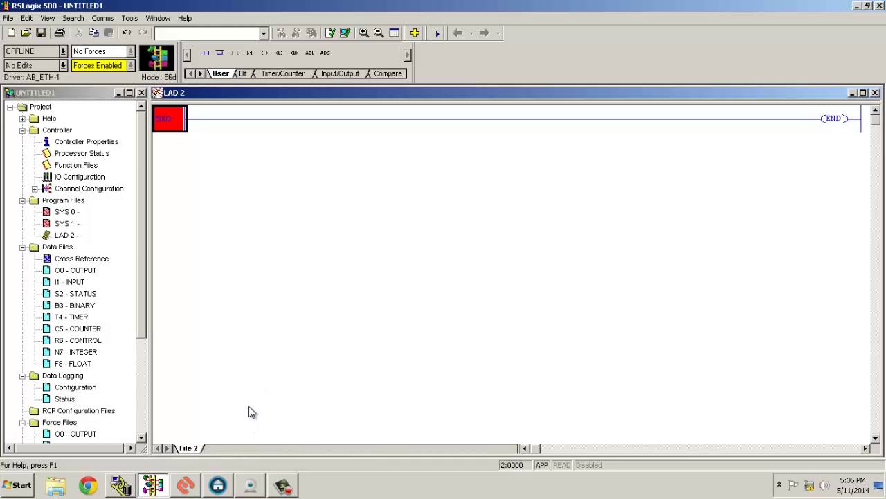
Step: Show the webcam feed of the Advantech USB-4750 module and its wiring
{"action": "left_click", "coordinate": [251, 485]}
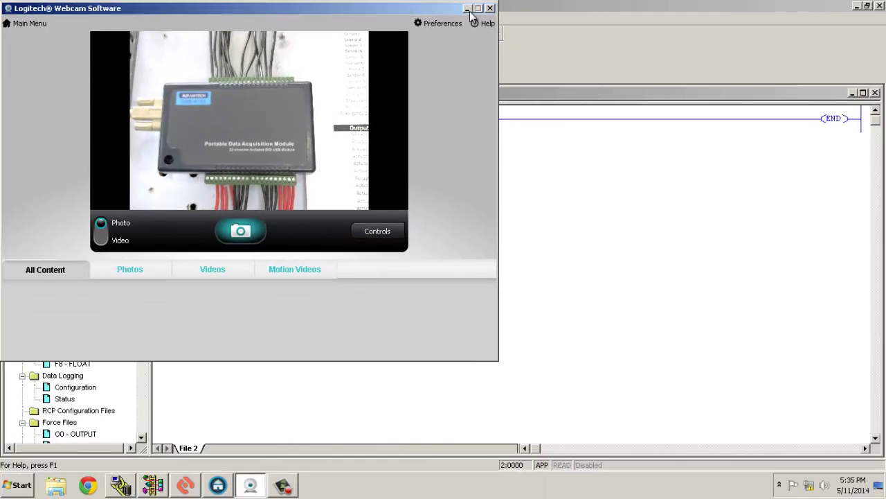
Step: Hide the webcam and nudge the DAQ 4750 block slightly right on Diagram1
{"action": "left_click", "coordinate": [468, 9]}
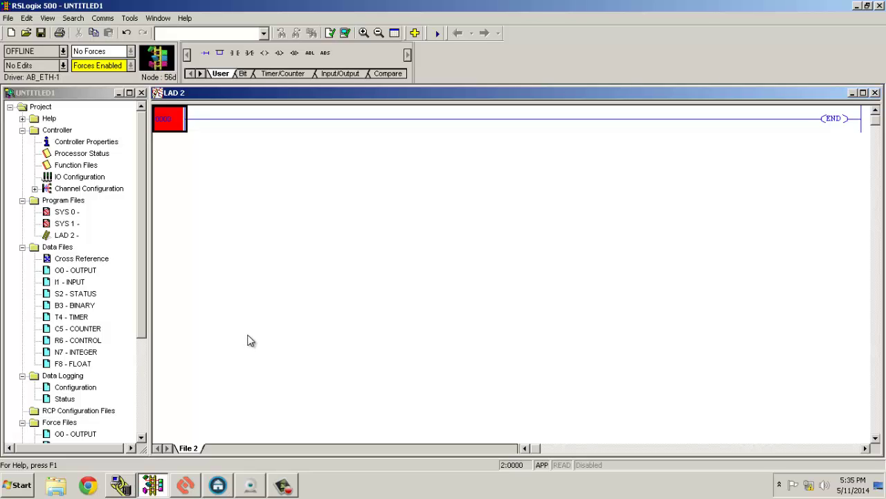
{"action": "left_click", "coordinate": [193, 487]}
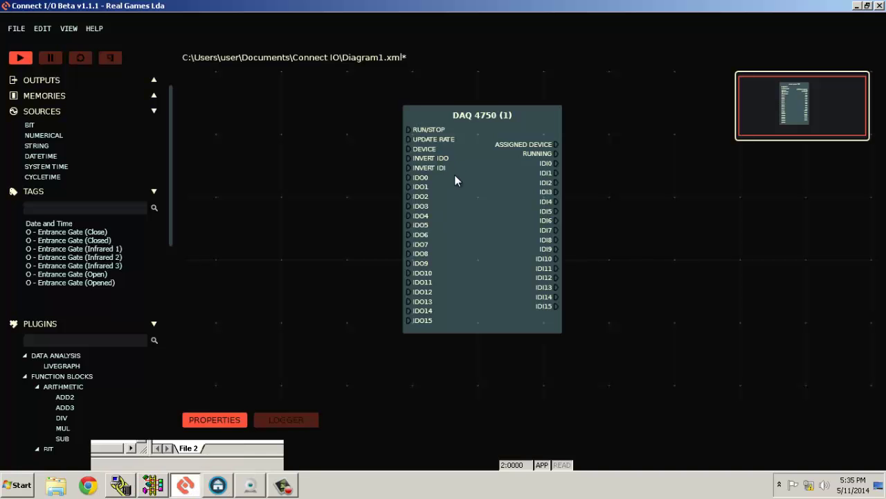
{"action": "left_click", "coordinate": [464, 194]}
{"action": "left_click_drag", "start_coordinate": [471, 203], "coordinate": [484, 208]}
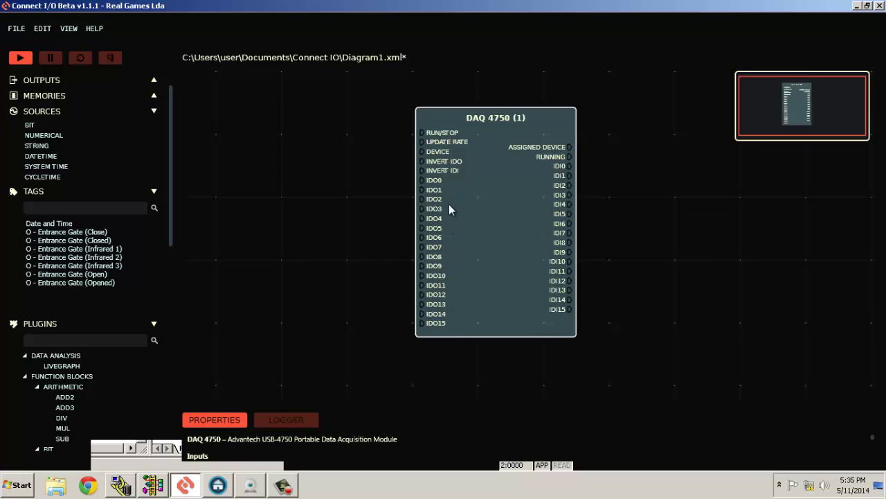
{"action": "scroll", "coordinate": [449, 203], "scroll_direction": "up", "scroll_amount": 1}
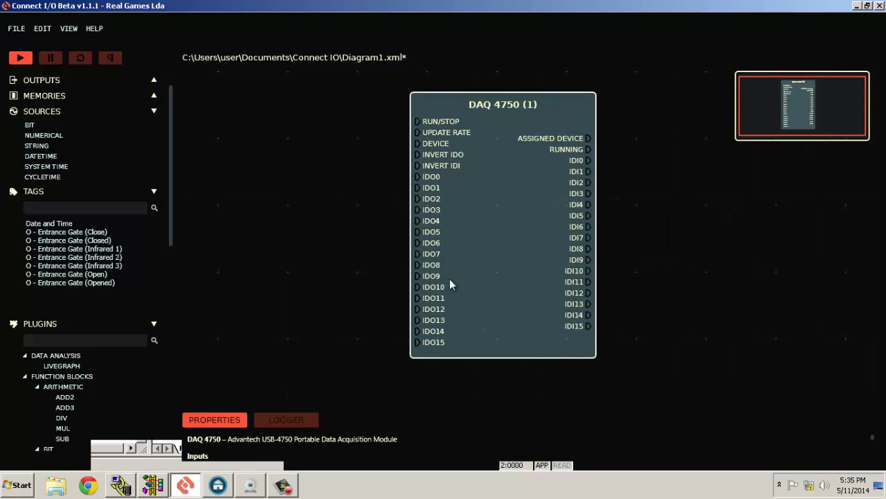
{"action": "scroll", "coordinate": [450, 279], "scroll_direction": "down", "scroll_amount": 1}
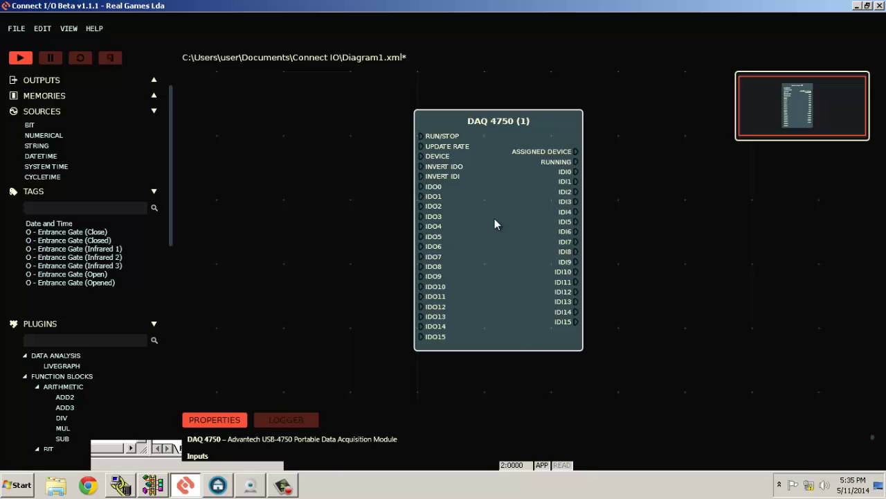
{"action": "left_click", "coordinate": [153, 484]}
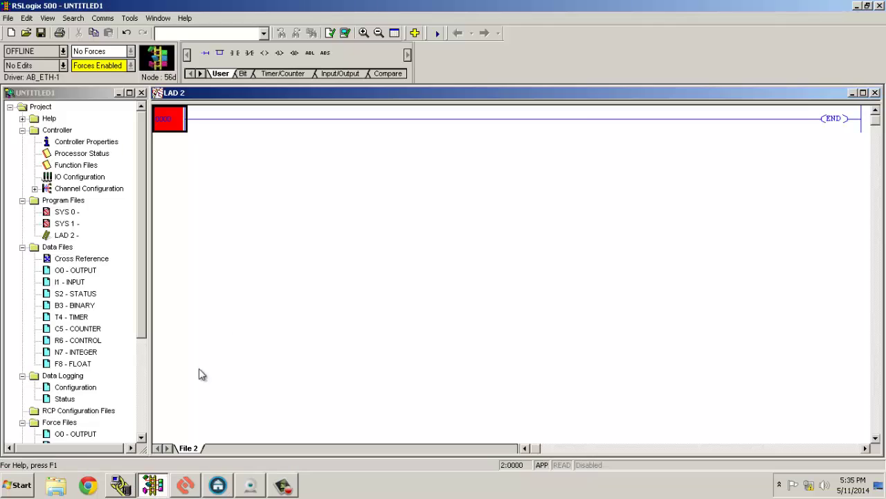
{"action": "left_click", "coordinate": [831, 119]}
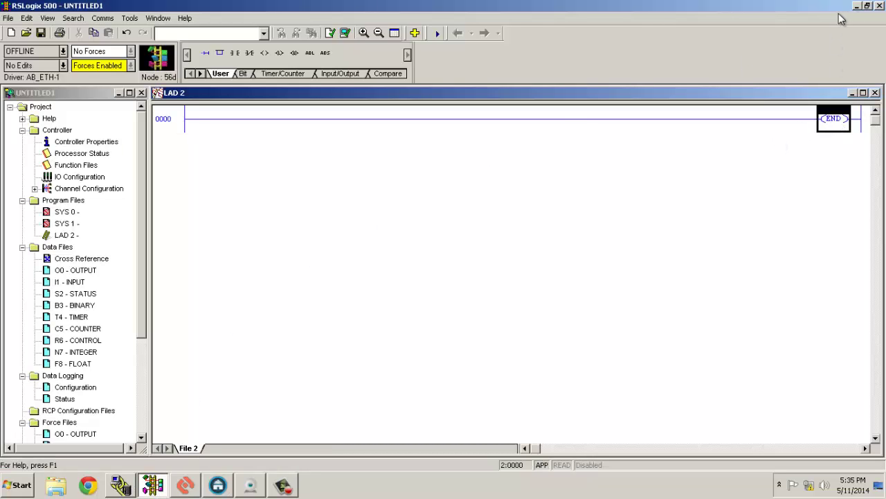
{"action": "left_click", "coordinate": [858, 7]}
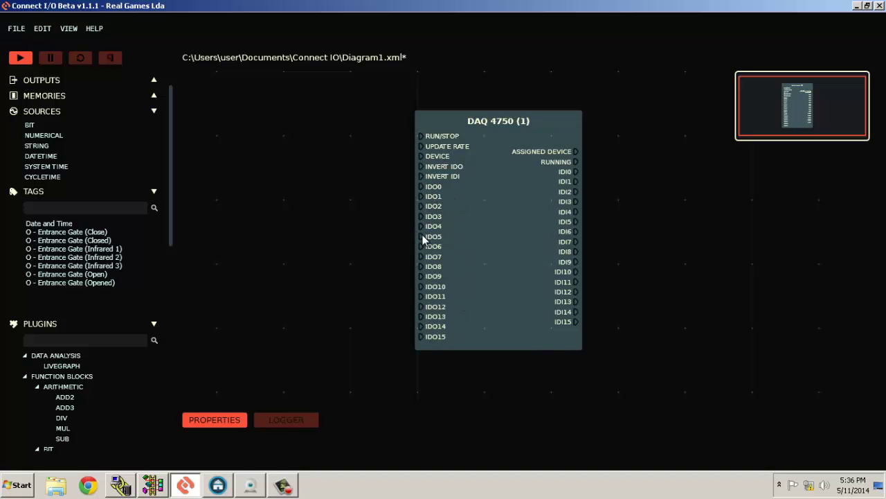
{"action": "left_click", "coordinate": [151, 485]}
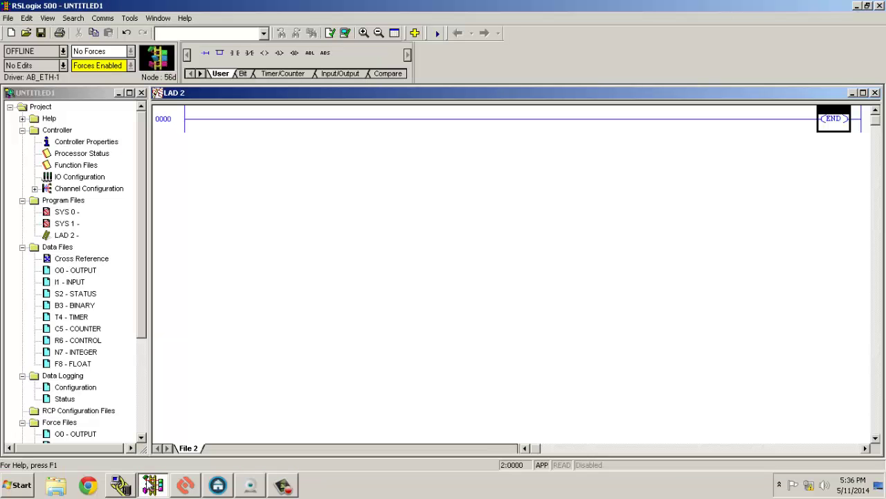
{"action": "left_click", "coordinate": [185, 121]}
{"action": "left_click", "coordinate": [76, 283]}
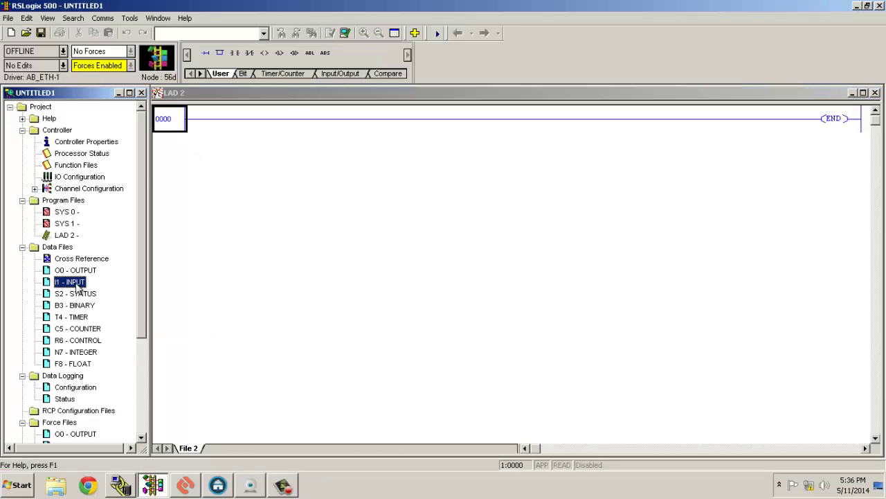
{"action": "double_click", "coordinate": [78, 286]}
{"action": "left_click", "coordinate": [278, 93]}
{"action": "mouse_move", "coordinate": [218, 486]}
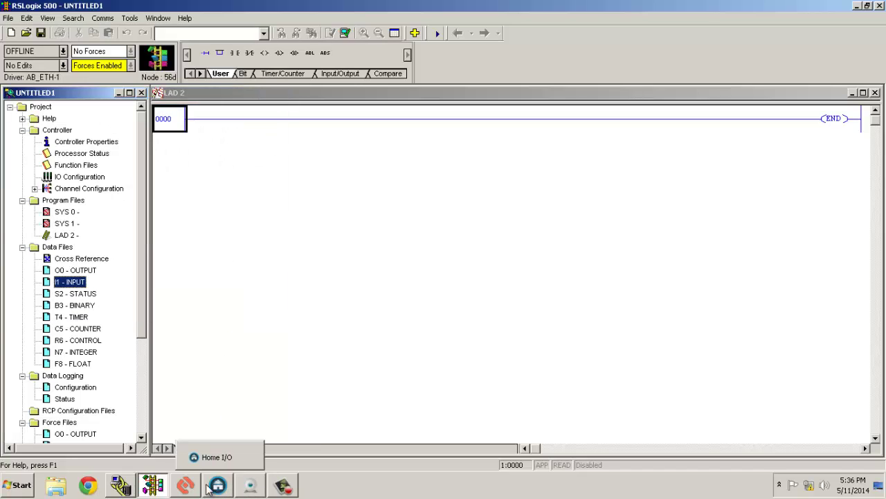
{"action": "left_click", "coordinate": [186, 485]}
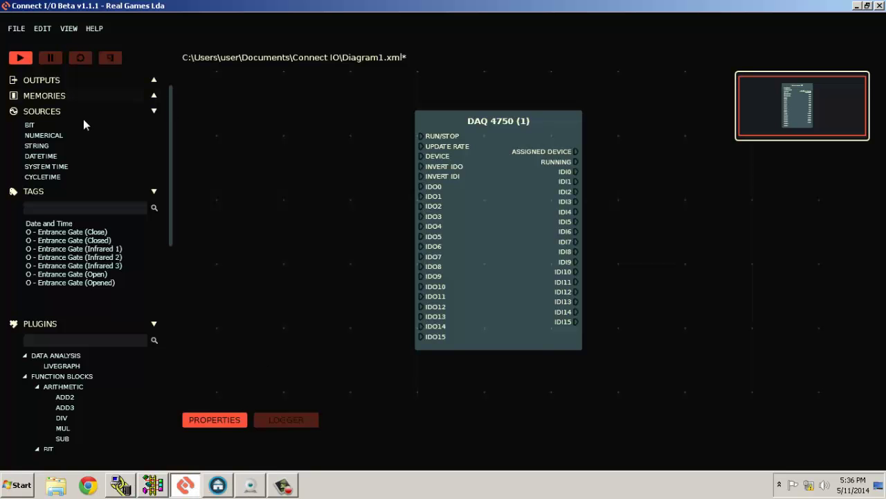
Step: Place two BIT switches left of the DAQ 4750 block and wire the second to IDO0
{"action": "left_click_drag", "start_coordinate": [27, 125], "coordinate": [420, 135]}
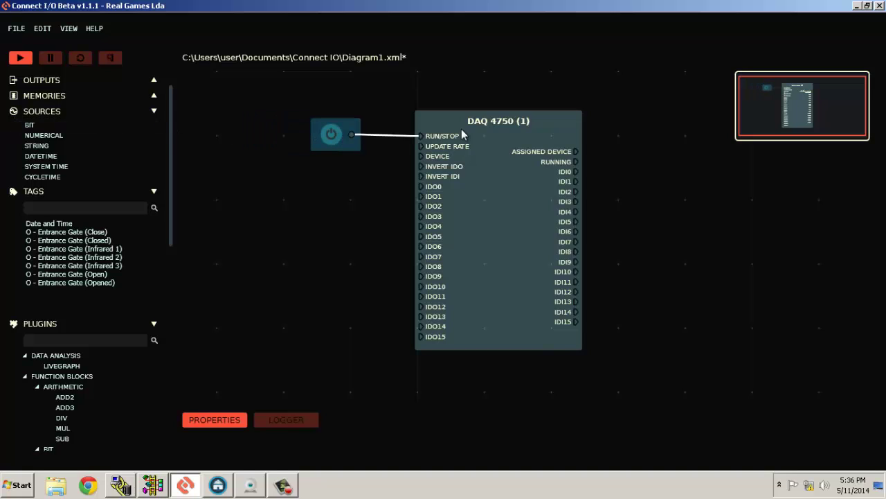
{"action": "left_click_drag", "start_coordinate": [29, 126], "coordinate": [289, 164]}
{"action": "left_click_drag", "start_coordinate": [326, 205], "coordinate": [337, 208]}
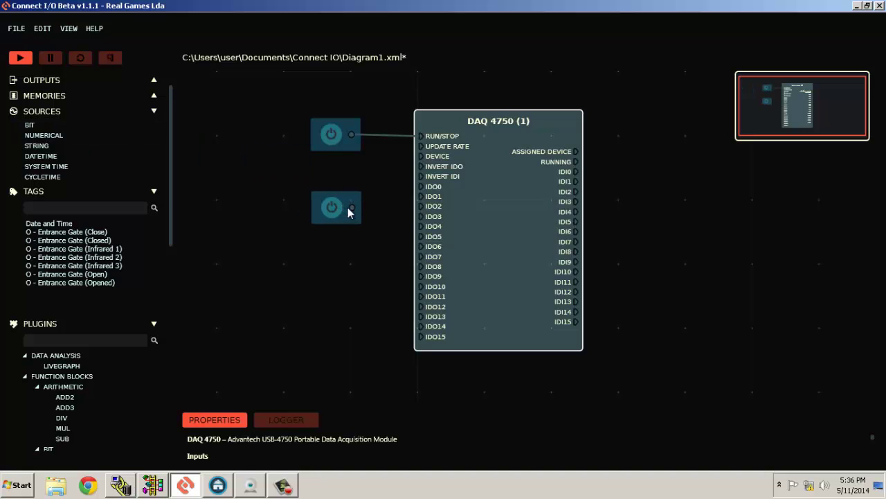
{"action": "mouse_move", "coordinate": [411, 199]}
{"action": "left_mouse_down"}
{"action": "mouse_move", "coordinate": [428, 200]}
{"action": "mouse_move", "coordinate": [422, 186]}
{"action": "left_mouse_up"}
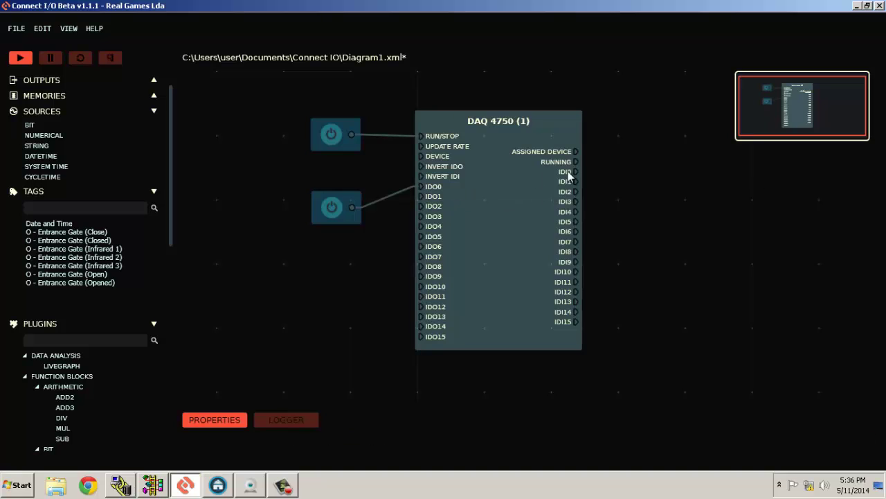
Step: Add a third BIT switch, arrange the three switches, and start the diagram running
{"action": "left_click_drag", "start_coordinate": [29, 125], "coordinate": [245, 185]}
{"action": "left_click_drag", "start_coordinate": [346, 129], "coordinate": [315, 106]}
{"action": "left_click_drag", "start_coordinate": [288, 166], "coordinate": [416, 165]}
{"action": "left_click", "coordinate": [20, 57]}
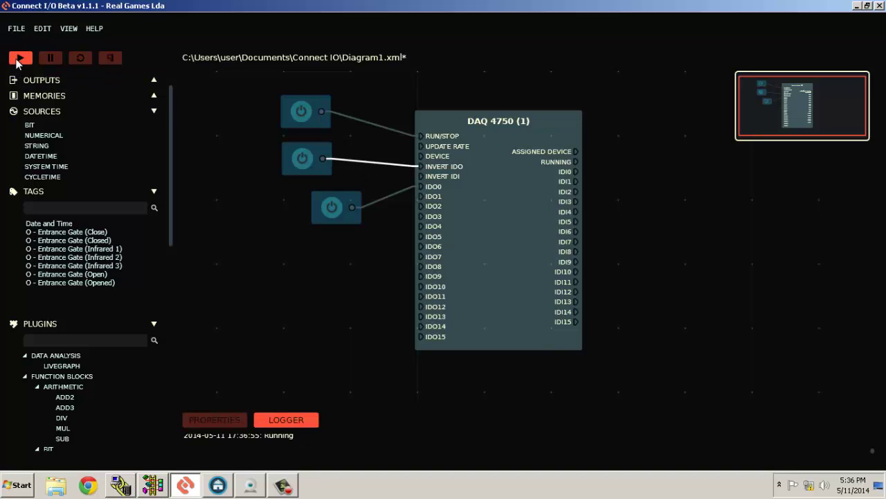
Step: Turn on the RUN/STOP bit and rewire the middle switch from INVERT IDO to INVERT IDI, switched on
{"action": "left_click", "coordinate": [300, 112]}
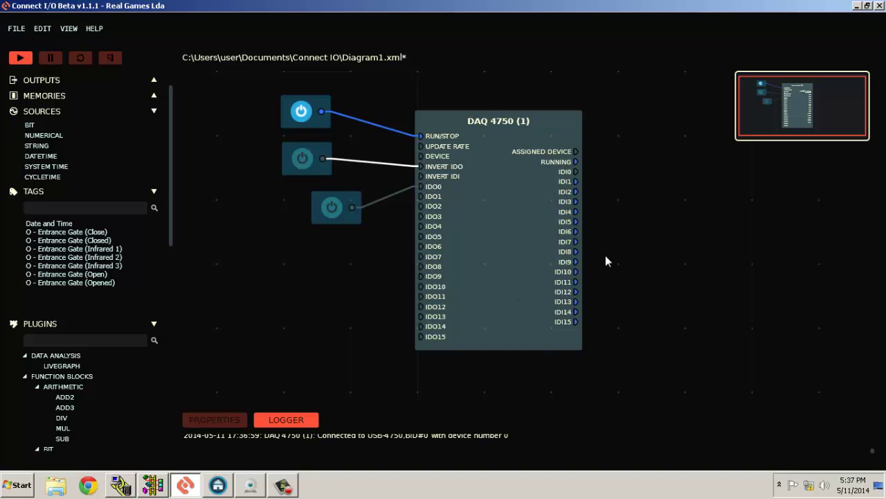
{"action": "left_click", "coordinate": [368, 161]}
{"action": "left_click_drag", "start_coordinate": [323, 159], "coordinate": [413, 174]}
{"action": "left_click_drag", "start_coordinate": [323, 159], "coordinate": [420, 176]}
{"action": "left_click", "coordinate": [303, 160]}
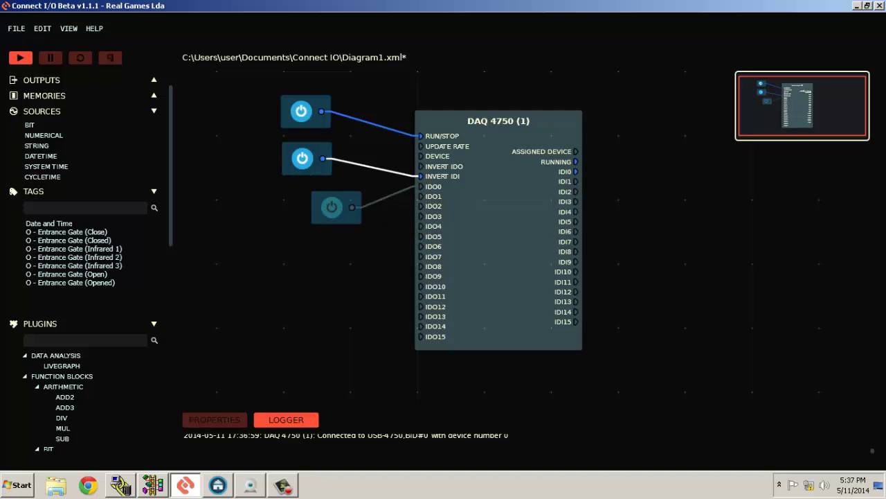
{"action": "left_click", "coordinate": [153, 485]}
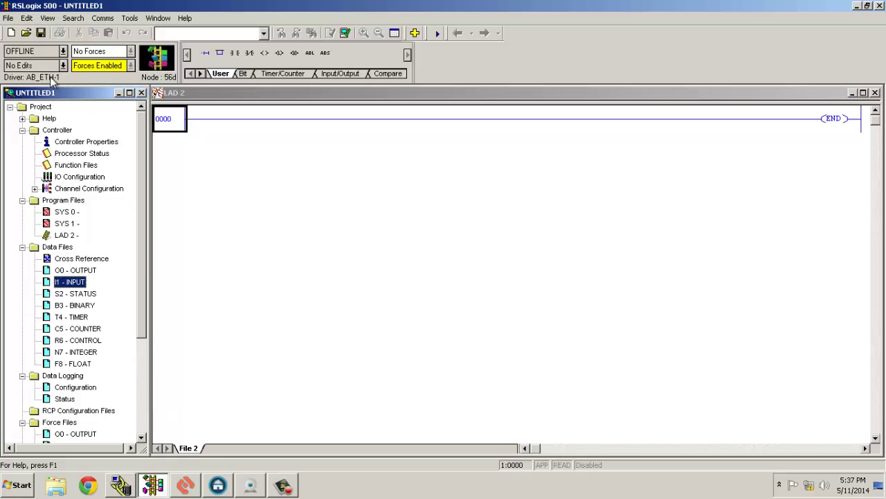
Step: Open the I1 INPUT data table in RSLogix 500, after briefly checking the O0 OUTPUT table
{"action": "double_click", "coordinate": [62, 270]}
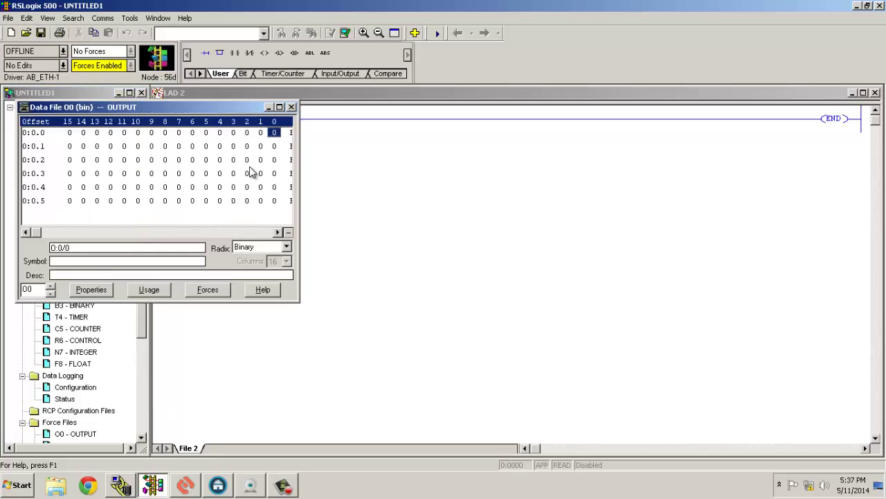
{"action": "left_click", "coordinate": [291, 108]}
{"action": "double_click", "coordinate": [70, 281]}
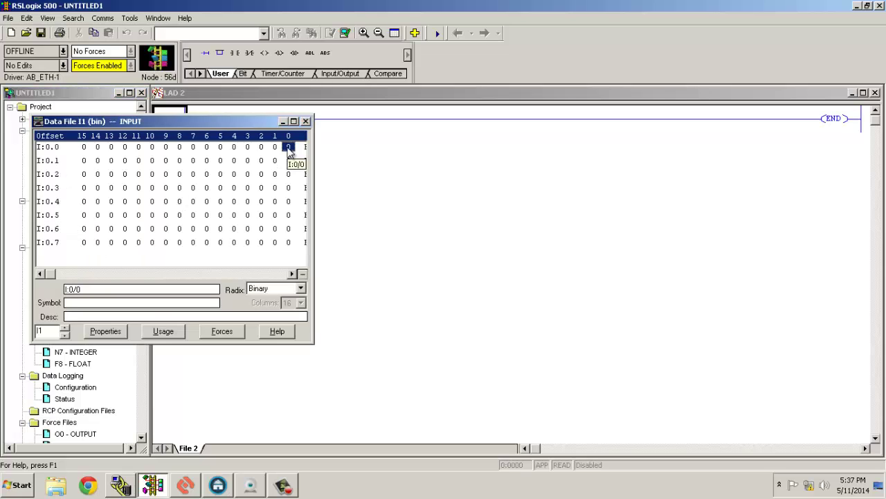
{"action": "left_click_drag", "start_coordinate": [238, 121], "coordinate": [219, 109]}
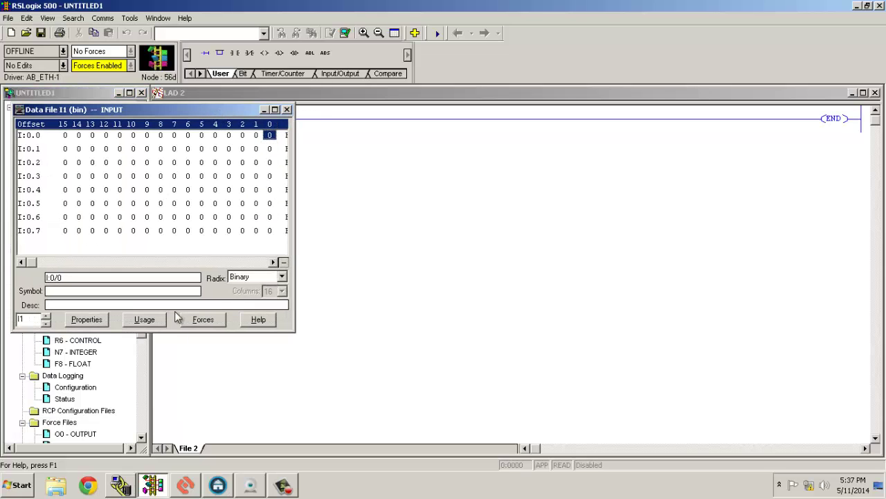
Step: Switch on the Connect I/O bit wired to IDO0, then return to RSLogix 500
{"action": "left_click", "coordinate": [187, 485]}
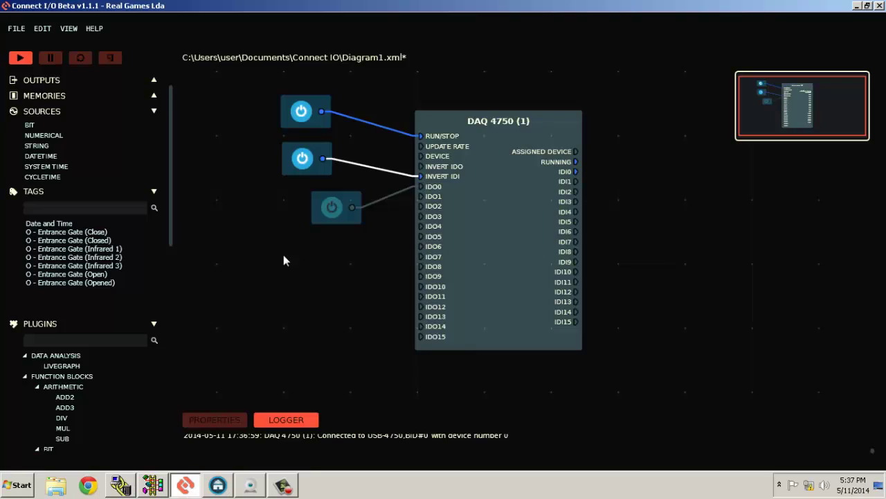
{"action": "left_click", "coordinate": [332, 208]}
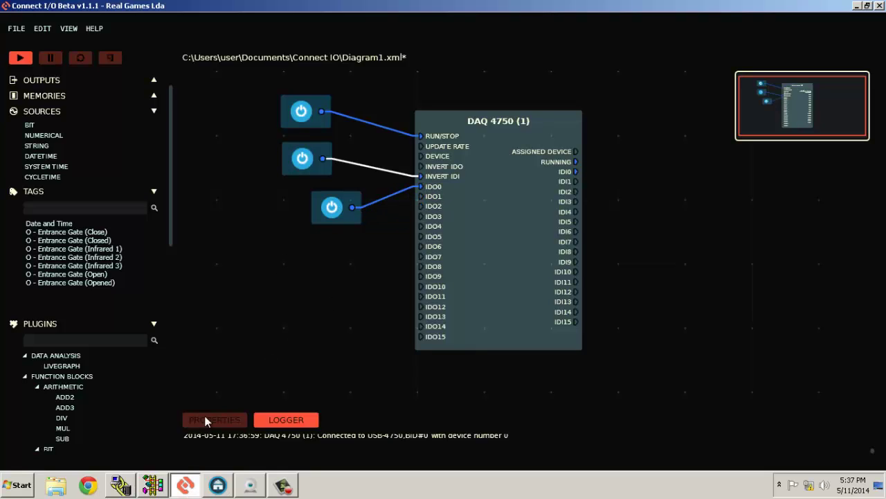
{"action": "left_click", "coordinate": [164, 489]}
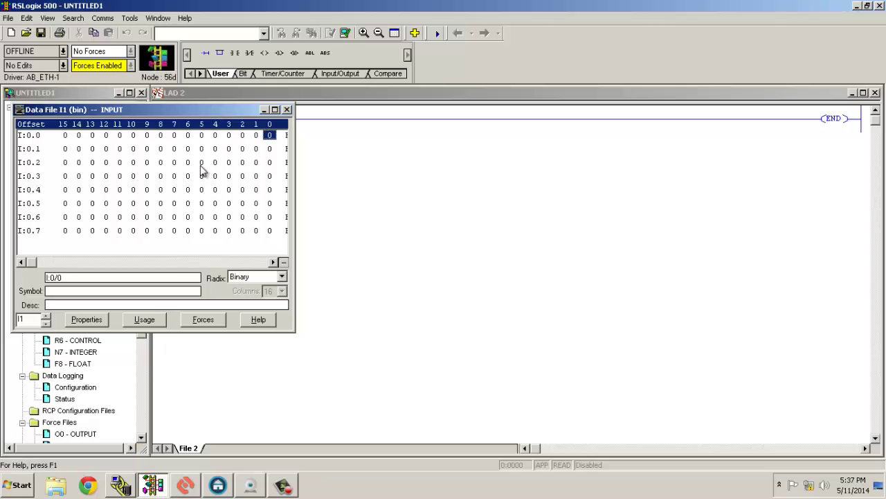
Step: Take the processor online in Remote Run, saving the project and accepting the revision note
{"action": "left_click", "coordinate": [62, 51]}
{"action": "left_click", "coordinate": [59, 67]}
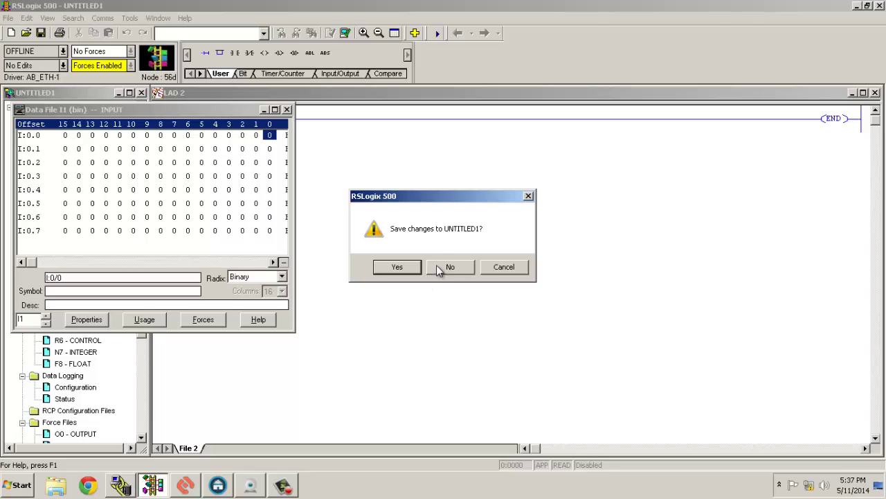
{"action": "left_click", "coordinate": [397, 267]}
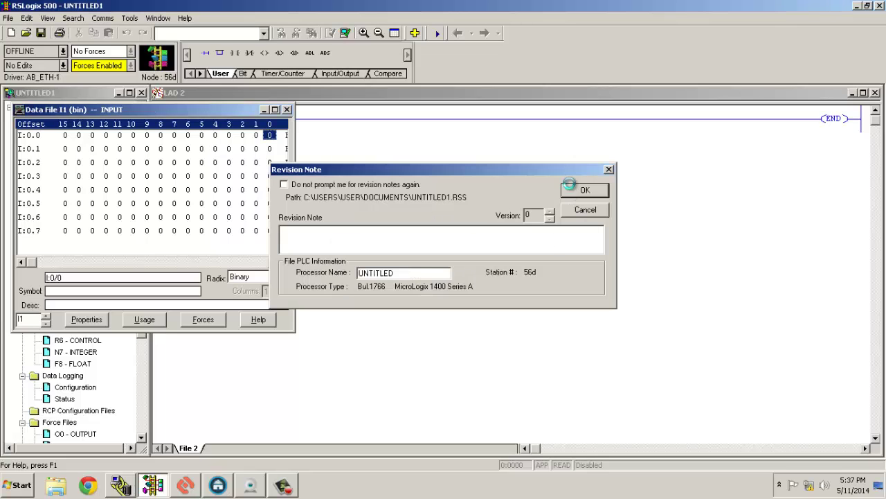
{"action": "left_click", "coordinate": [572, 188]}
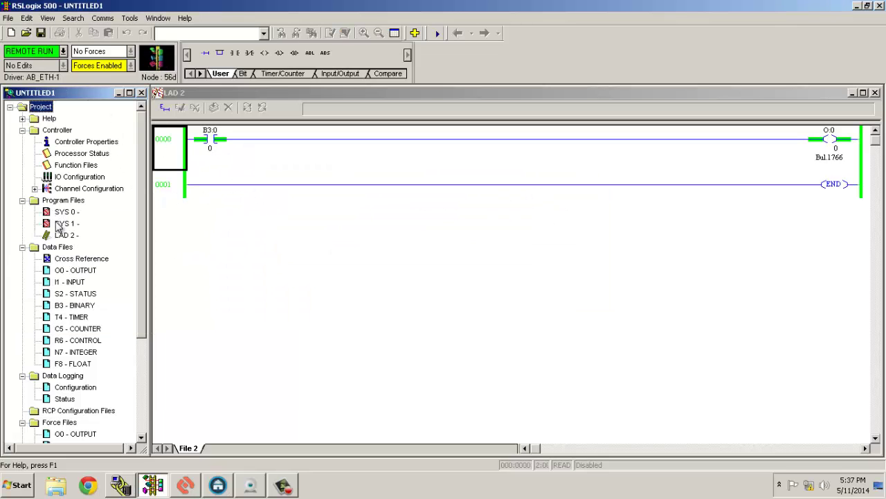
{"action": "left_click", "coordinate": [67, 270]}
Step: Open the I1 table to check bit I:0/8, then switch off the Connect I/O switch feeding IDO0
{"action": "double_click", "coordinate": [70, 282]}
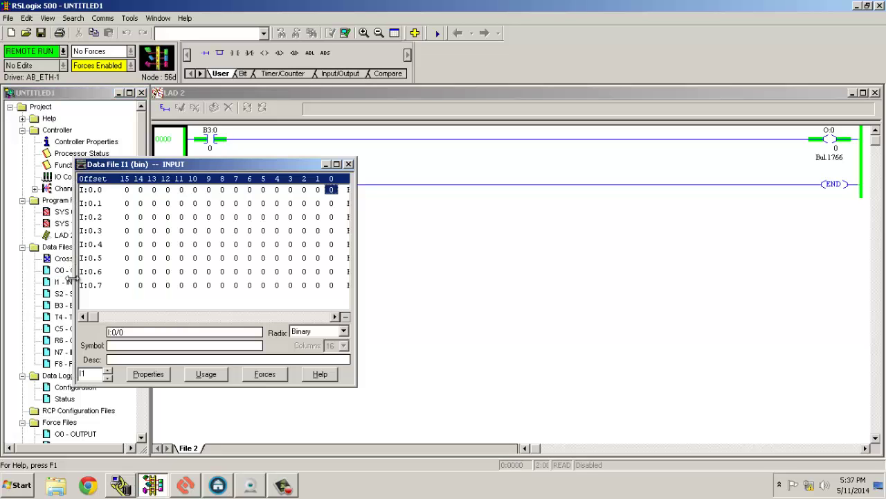
{"action": "left_click", "coordinate": [221, 189]}
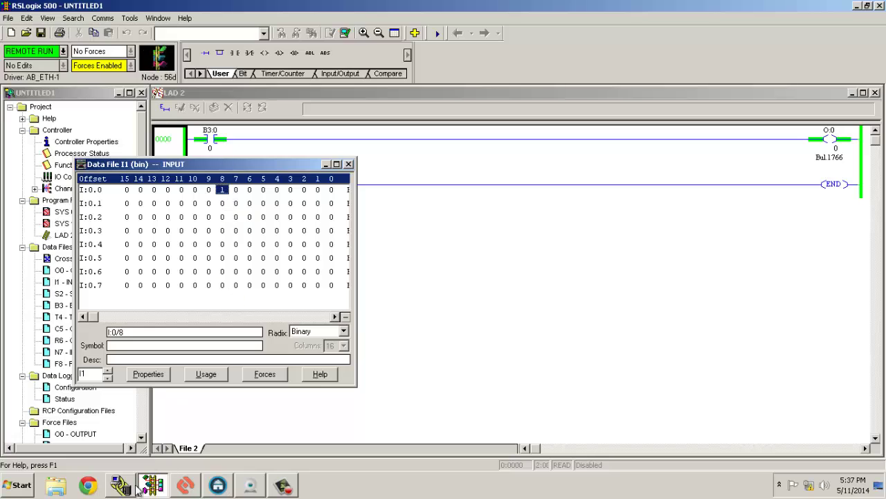
{"action": "left_click", "coordinate": [186, 485]}
{"action": "left_click", "coordinate": [355, 212]}
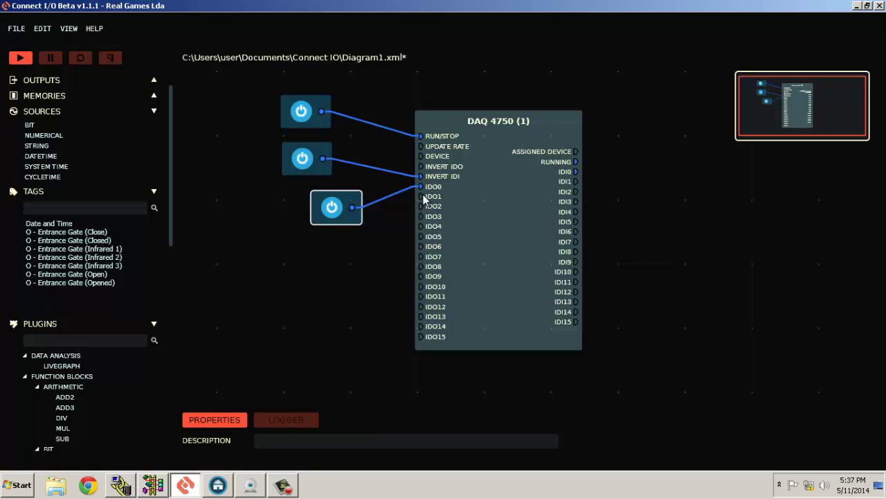
{"action": "left_click", "coordinate": [331, 207]}
Step: Shrink and move the Connect I/O window beside RSLogix 500, then toggle the third switch
{"action": "left_click", "coordinate": [867, 5]}
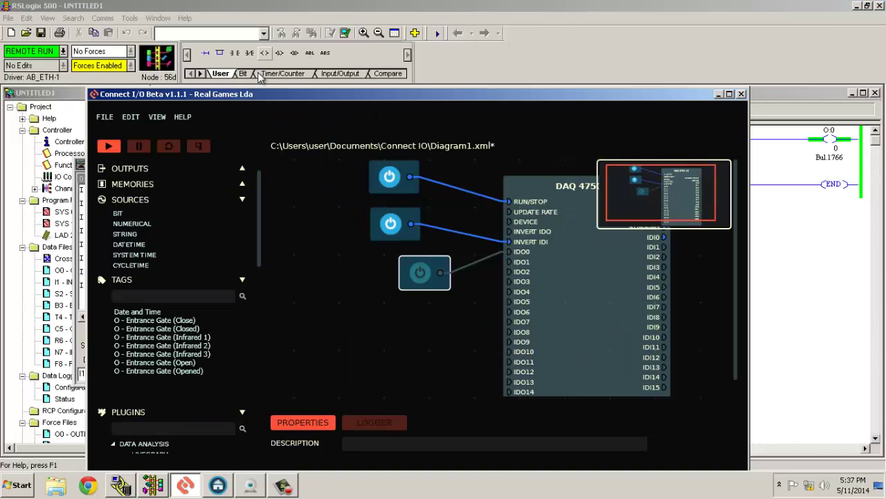
{"action": "left_click_drag", "start_coordinate": [299, 94], "coordinate": [340, 220]}
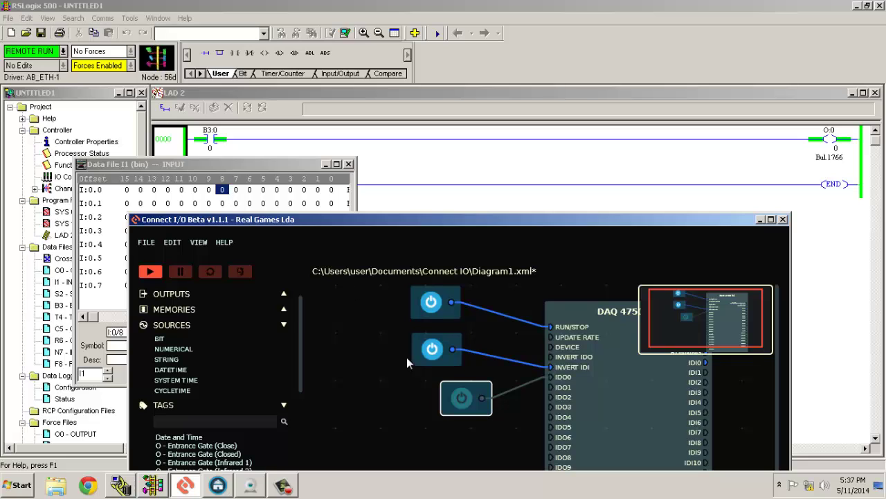
{"action": "left_click", "coordinate": [464, 402]}
{"action": "left_click", "coordinate": [466, 403]}
{"action": "left_click", "coordinate": [466, 402]}
Step: Wire the third switch to IDO1 as well and toggle it on and off
{"action": "left_click_drag", "start_coordinate": [483, 397], "coordinate": [550, 387]}
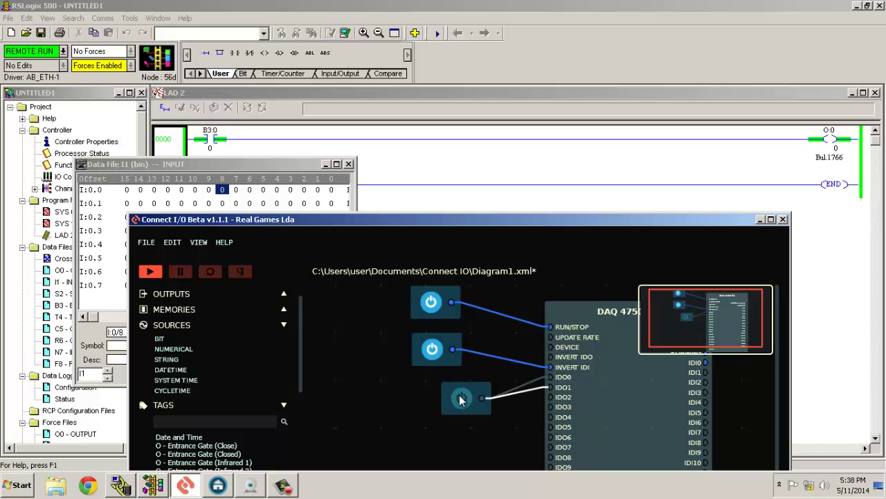
{"action": "left_click", "coordinate": [462, 398]}
{"action": "left_click", "coordinate": [462, 398]}
{"action": "left_click", "coordinate": [461, 399]}
{"action": "left_click", "coordinate": [461, 399]}
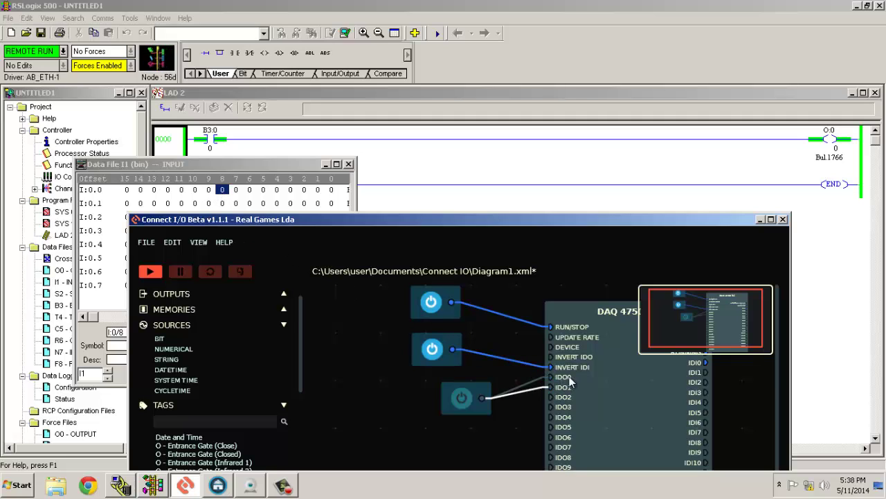
Step: Bring up the webcam view of the DAQ module
{"action": "left_click", "coordinate": [249, 487]}
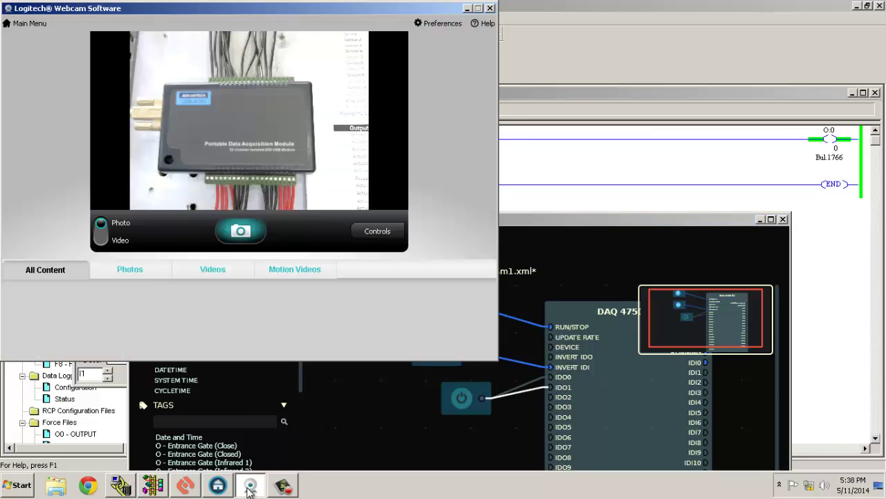
{"action": "left_click", "coordinate": [249, 487]}
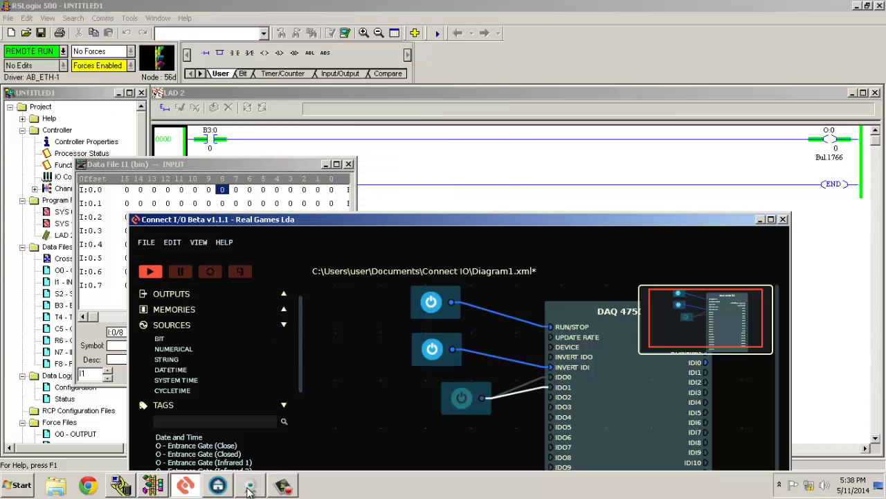
{"action": "left_click", "coordinate": [249, 487]}
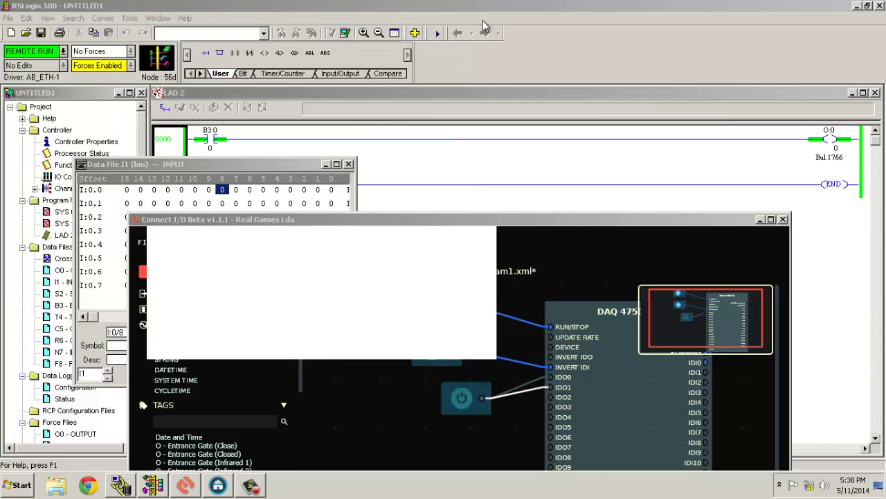
Step: Switch on the third switch and confirm I:0/8 and I:0/9 read 1 in the I1 table
{"action": "left_click", "coordinate": [462, 399]}
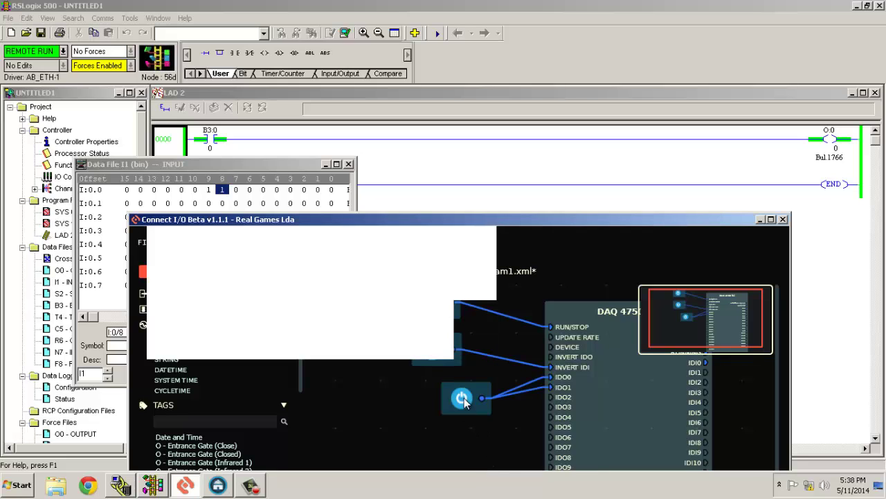
{"action": "left_click", "coordinate": [761, 221]}
{"action": "left_click", "coordinate": [260, 204]}
{"action": "left_click", "coordinate": [117, 167]}
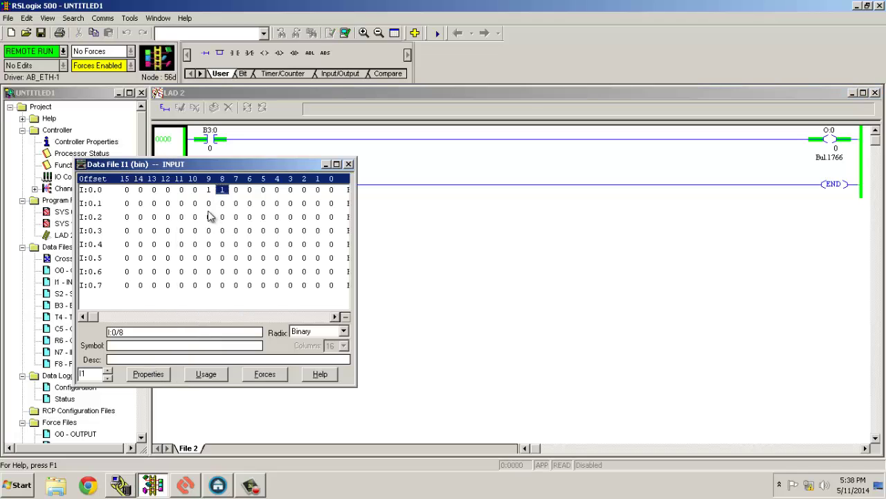
Step: Restore Connect I/O, pan to show the whole DAQ 4750 block, and select the B3:0 contact
{"action": "left_click", "coordinate": [186, 485]}
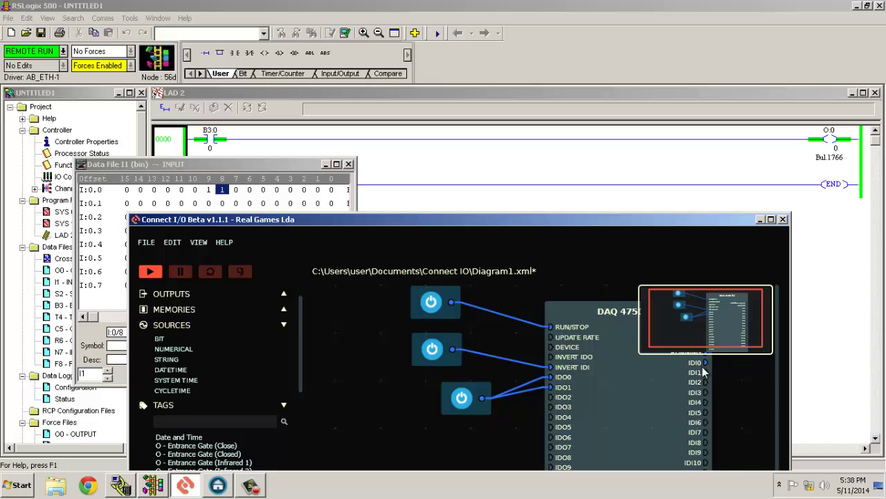
{"action": "left_click_drag", "start_coordinate": [654, 398], "coordinate": [559, 393]}
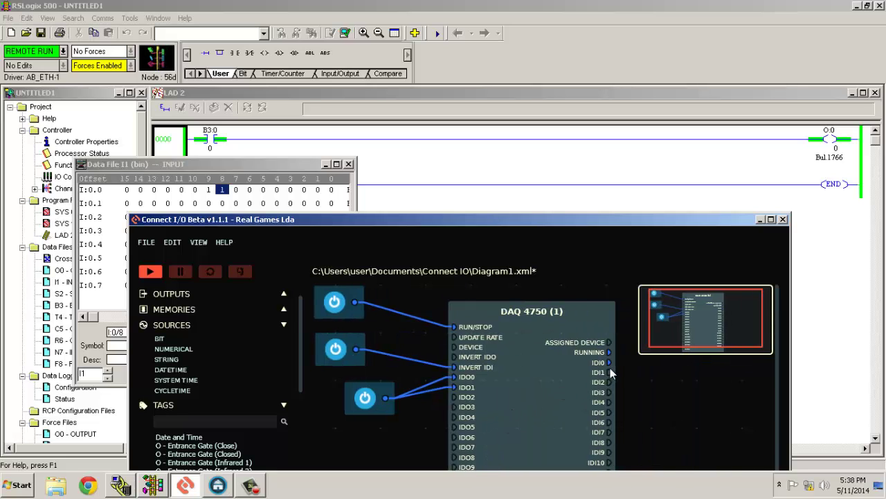
{"action": "left_click", "coordinate": [211, 147]}
Step: Toggle bit B3:0/0 on rung 0000 and select the O:0 output coil
{"action": "right_click", "coordinate": [211, 149]}
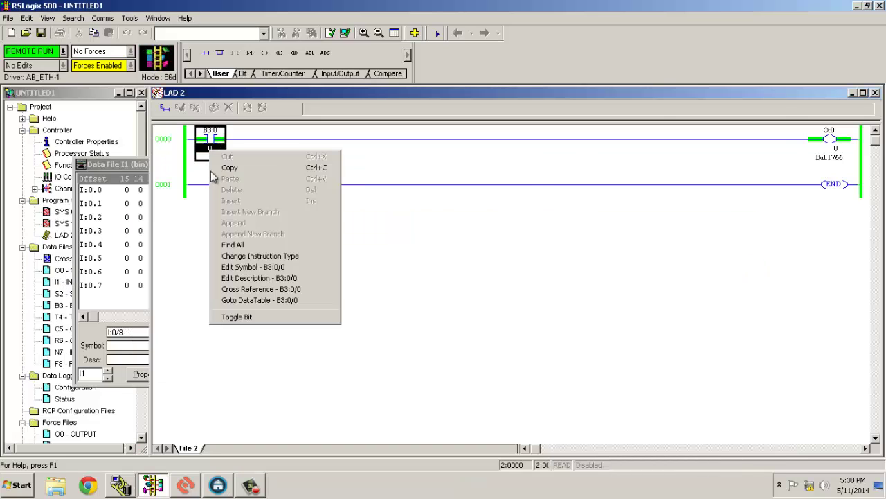
{"action": "left_click", "coordinate": [236, 317]}
{"action": "left_click", "coordinate": [828, 146]}
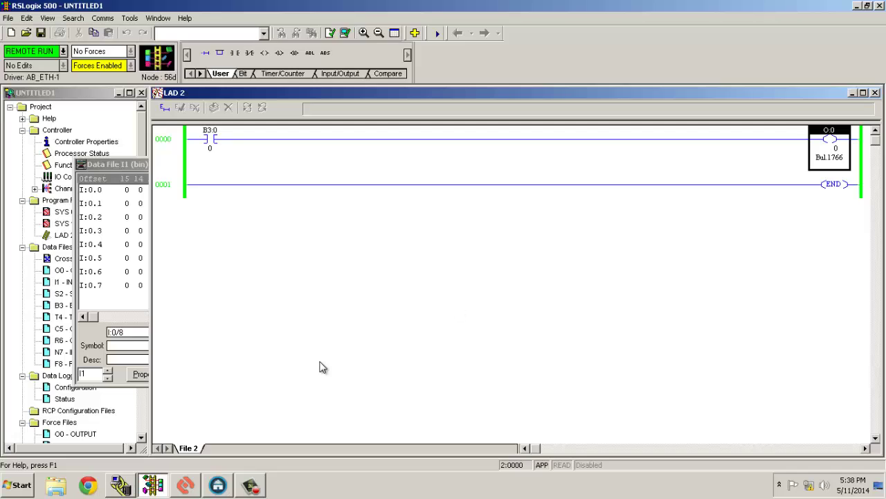
Step: Glance at the Home I/O scene, then bring the Connect I/O diagram to the front
{"action": "left_click", "coordinate": [217, 486]}
{"action": "left_click", "coordinate": [216, 486]}
{"action": "left_click", "coordinate": [198, 485]}
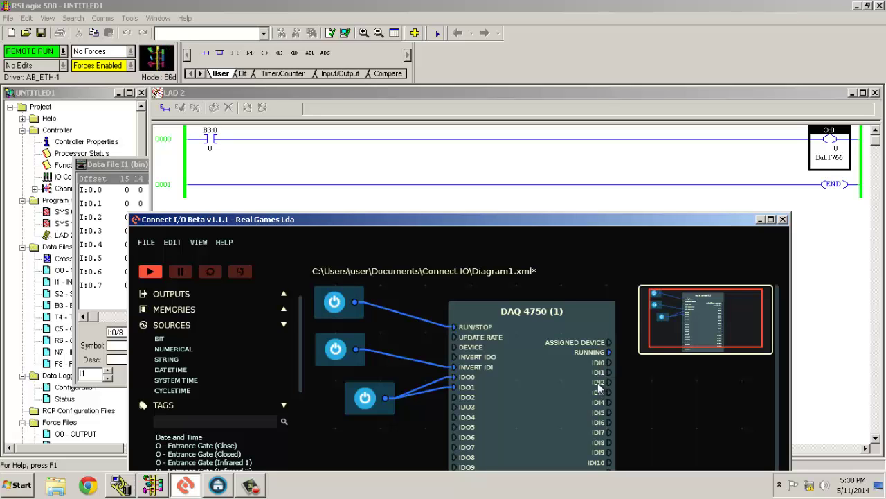
{"action": "left_click", "coordinate": [217, 485]}
{"action": "double_click", "coordinate": [456, 296]}
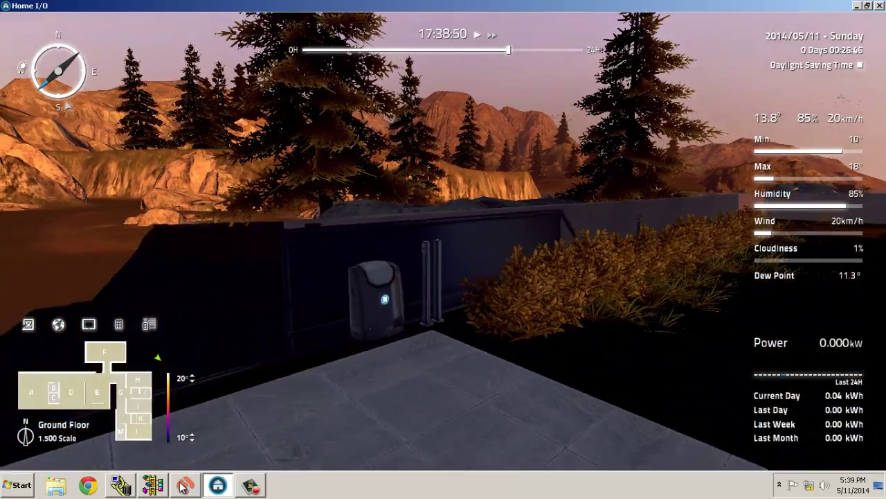
{"action": "left_click", "coordinate": [208, 487]}
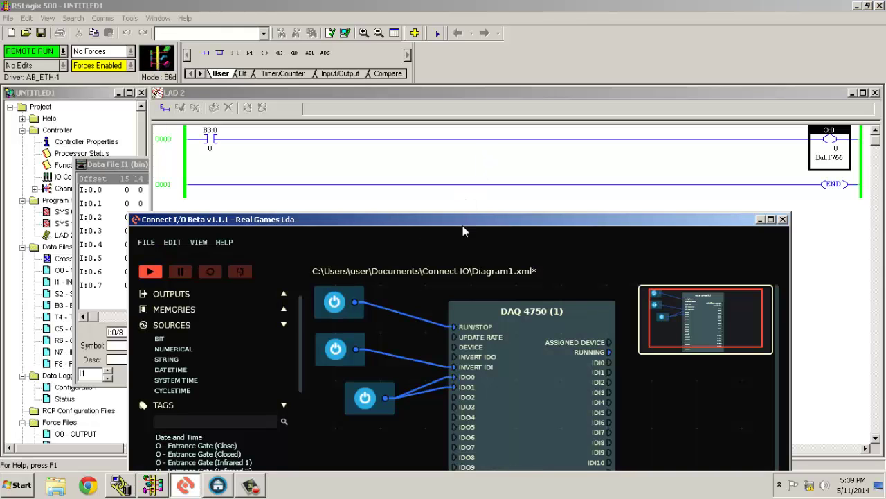
Step: Move Connect I/O to the top of the screen and switch off the third BIT switch
{"action": "left_click_drag", "start_coordinate": [460, 221], "coordinate": [482, 55]}
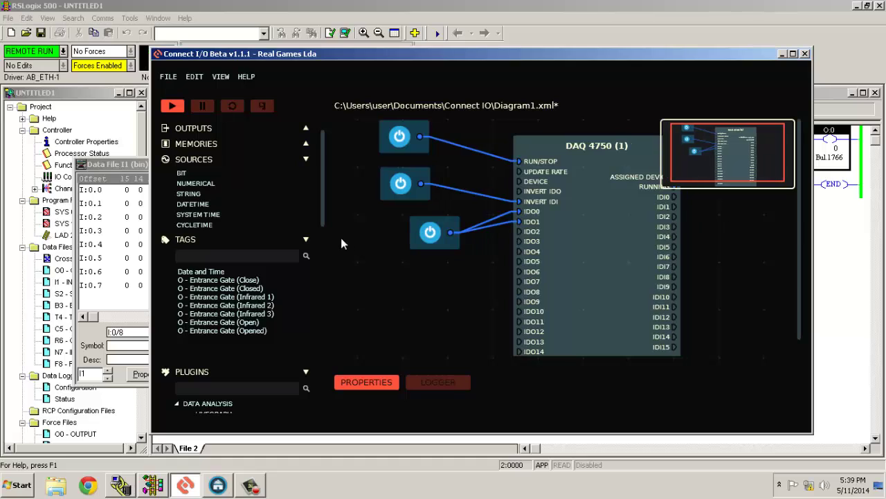
{"action": "left_click", "coordinate": [429, 236]}
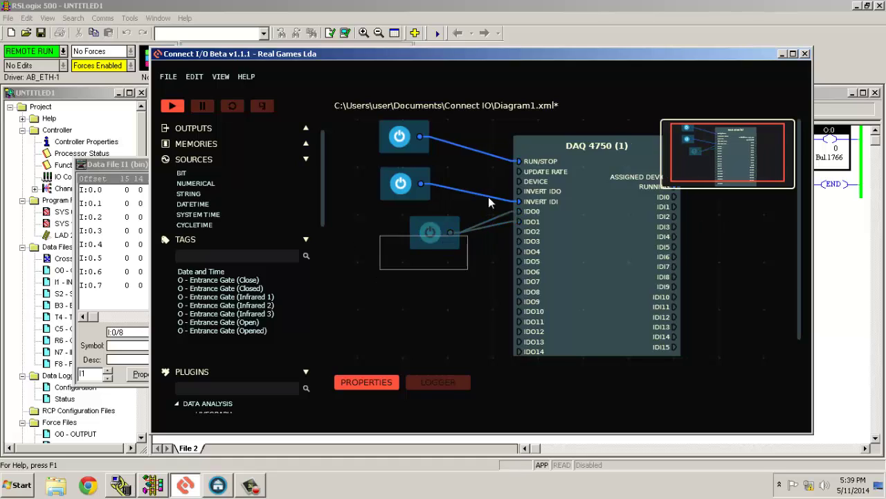